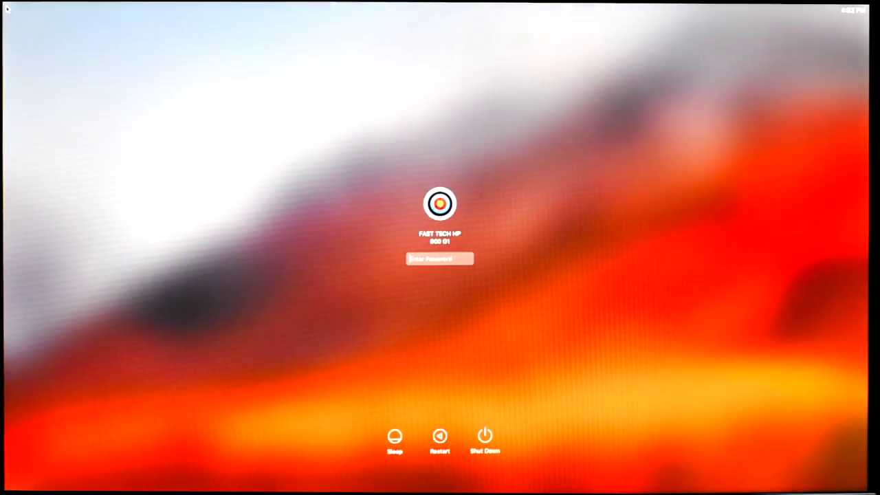
- Log in with the account password and clean up the desktop icons by name
key("Return")
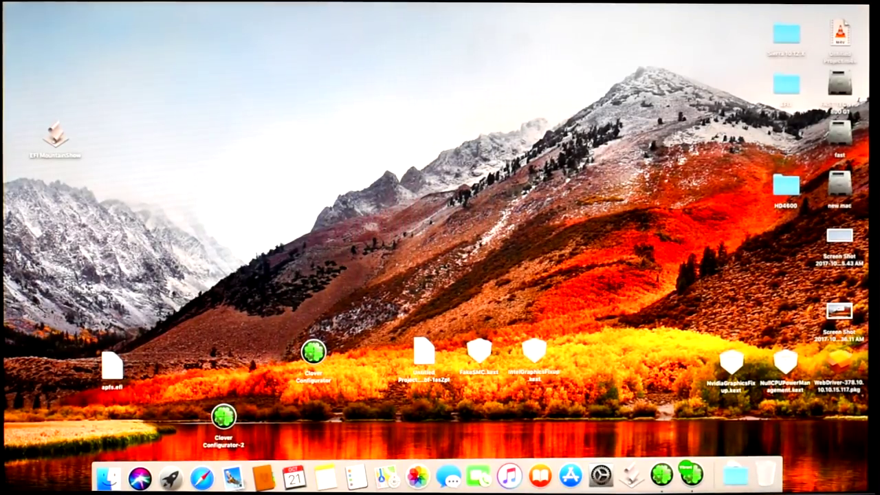
right_click(506, 245)
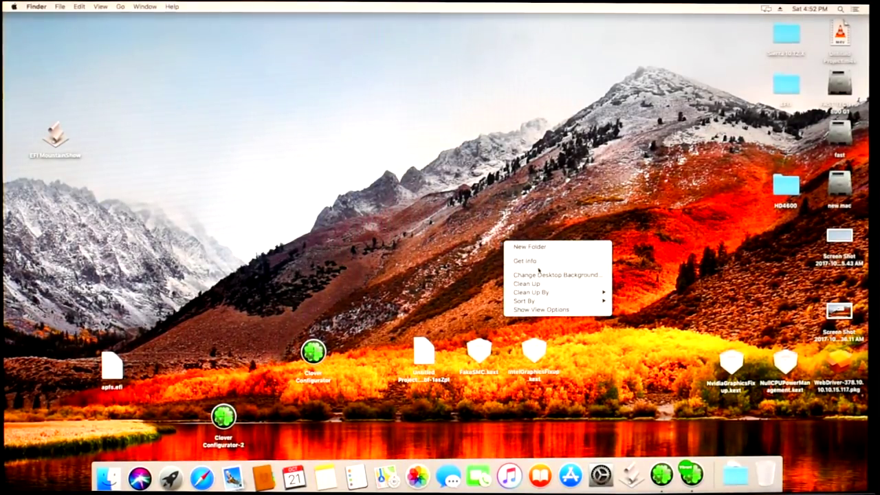
mouse_move(559, 293)
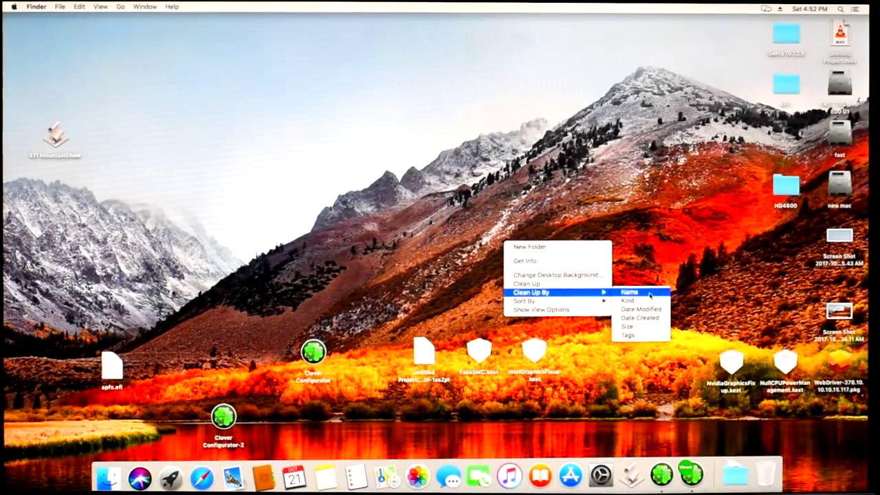
left_click(627, 291)
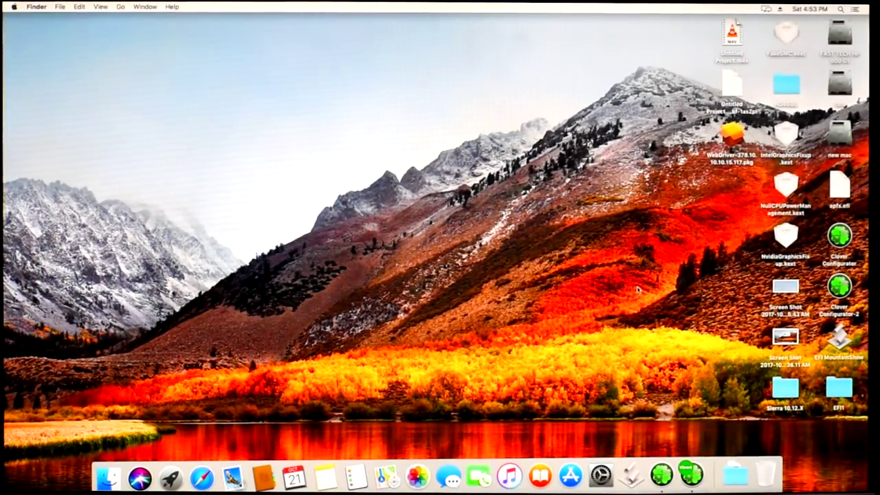
- Check the graphics chip and its memory in the About This Mac overview
left_click(13, 7)
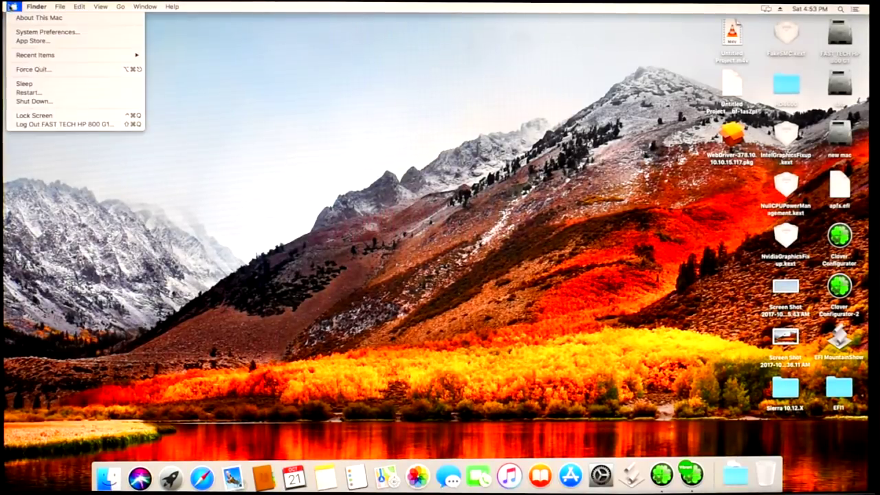
left_click(55, 19)
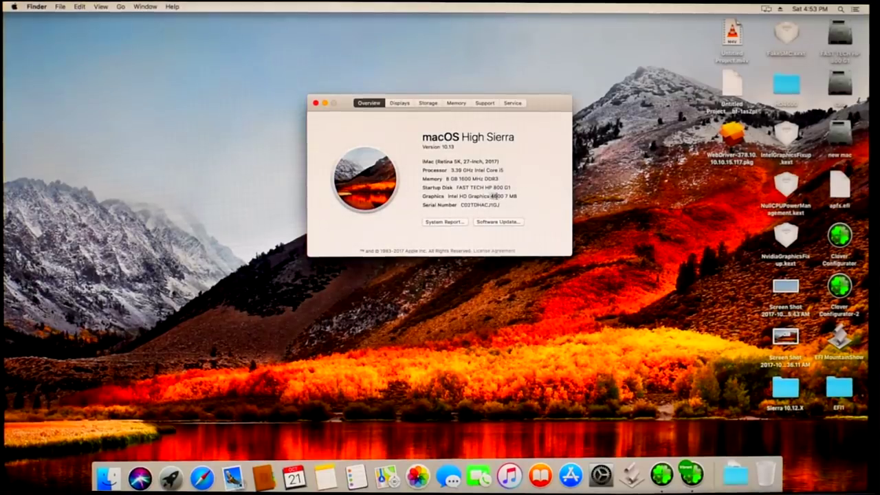
left_click_drag(490, 196, 518, 196)
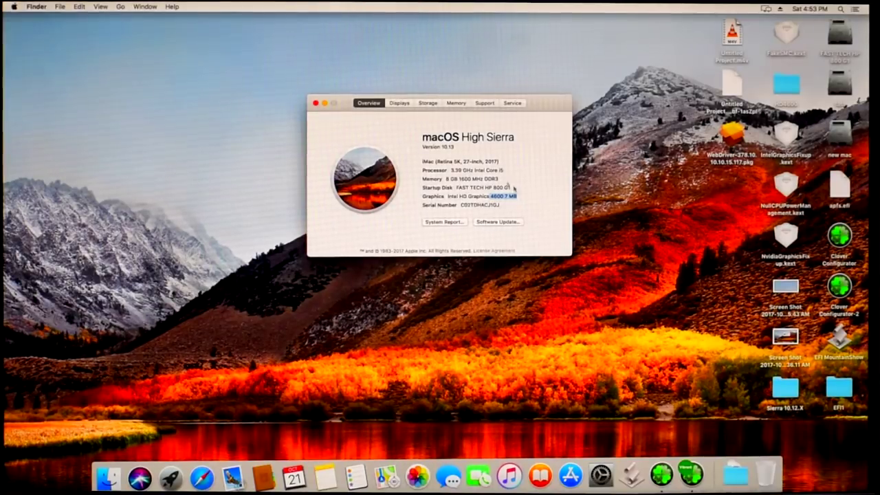
left_click(315, 103)
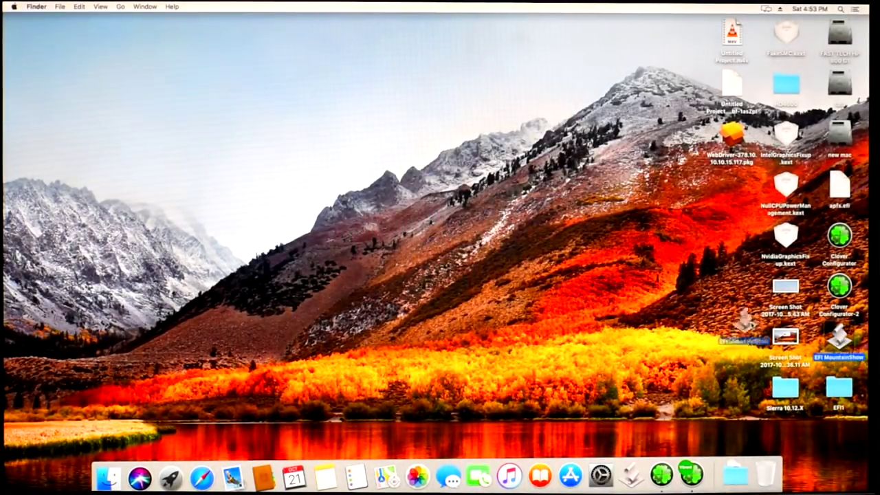
- Run EFI MountainShow from an empty area of the desktop and mount the EFI partition, authorizing it with the account password
left_click_drag(753, 329, 396, 136)
double_click(390, 136)
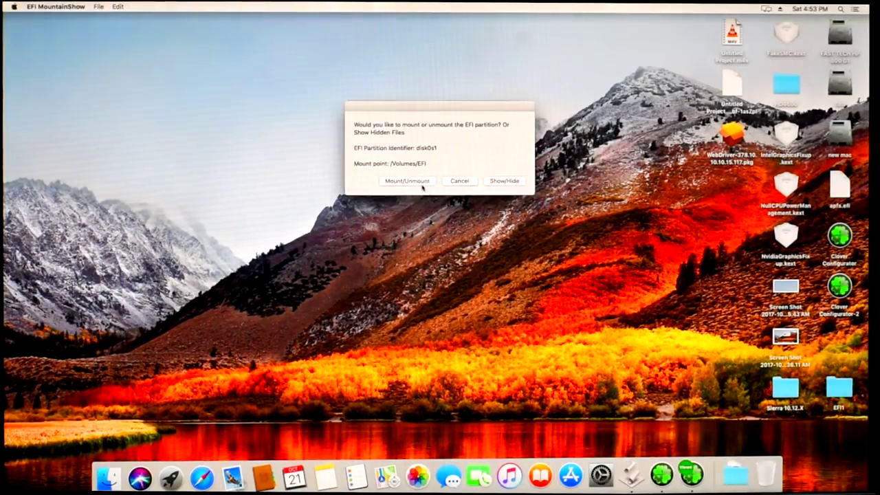
left_click(418, 182)
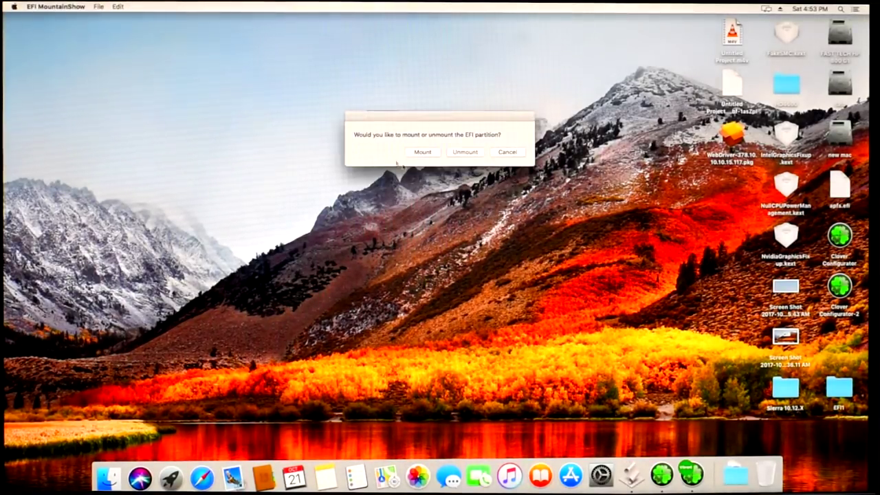
left_click(421, 152)
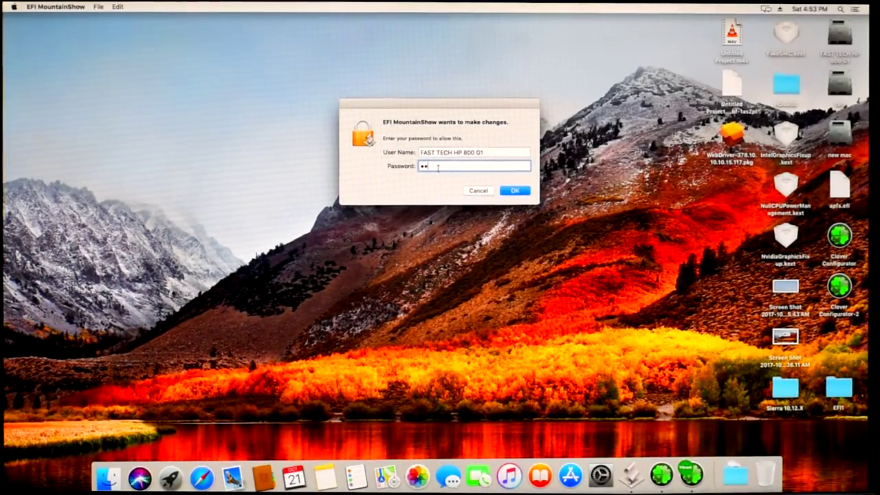
left_click(515, 192)
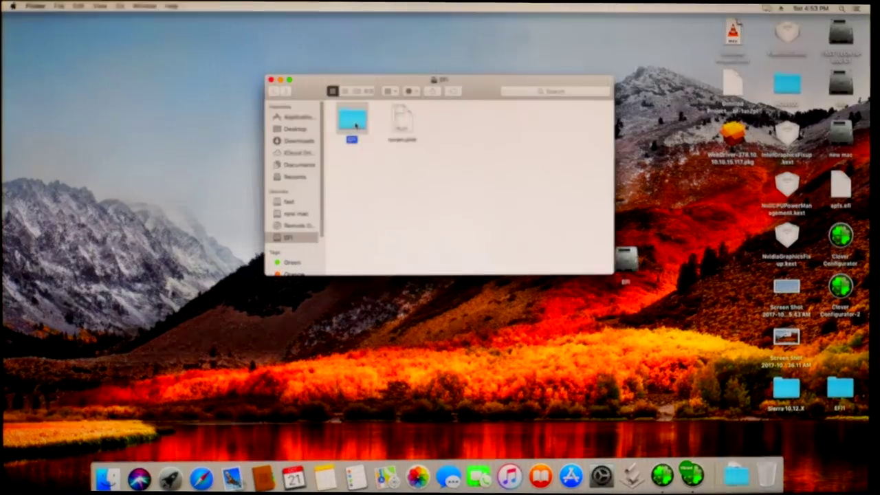
- Open the CLOVER folder inside the EFI folder on the mounted EFI partition and clean up its items by name
double_click(353, 121)
double_click(403, 121)
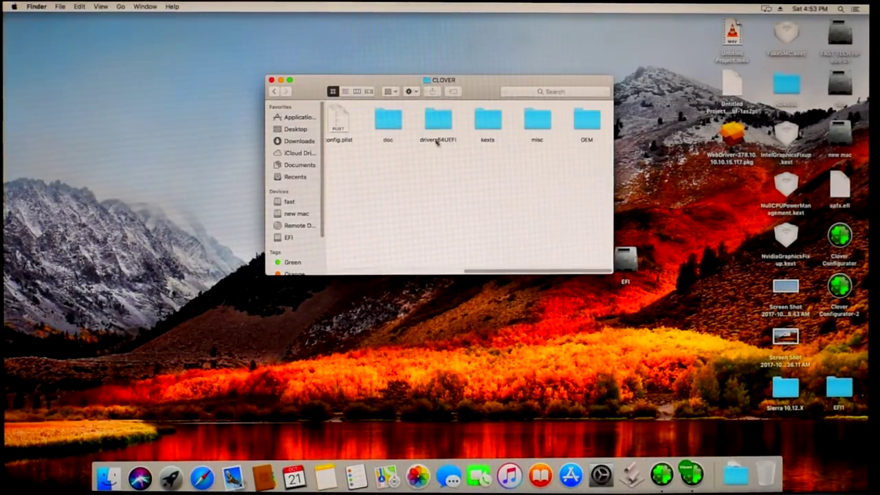
right_click(402, 164)
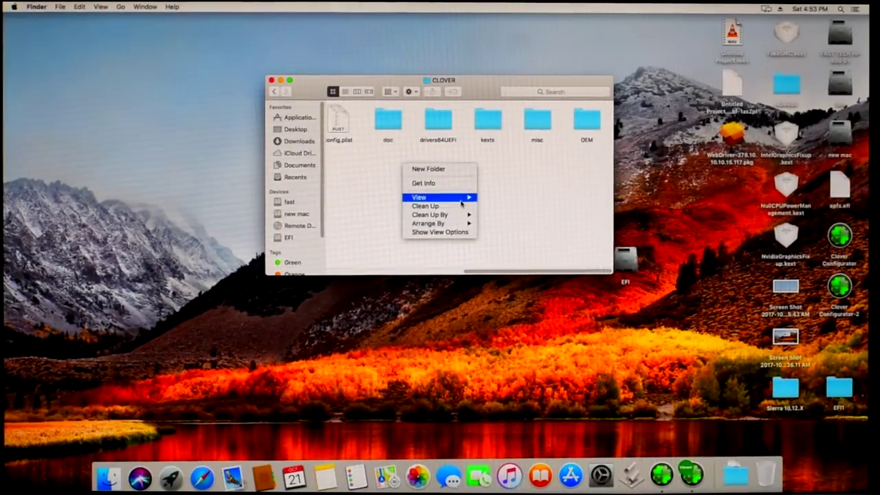
left_click(462, 205)
right_click(410, 179)
left_click(459, 209)
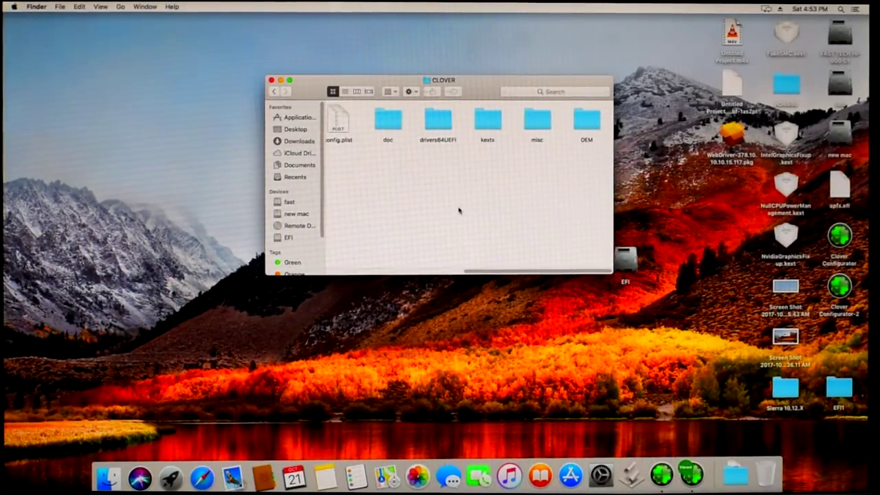
right_click(459, 210)
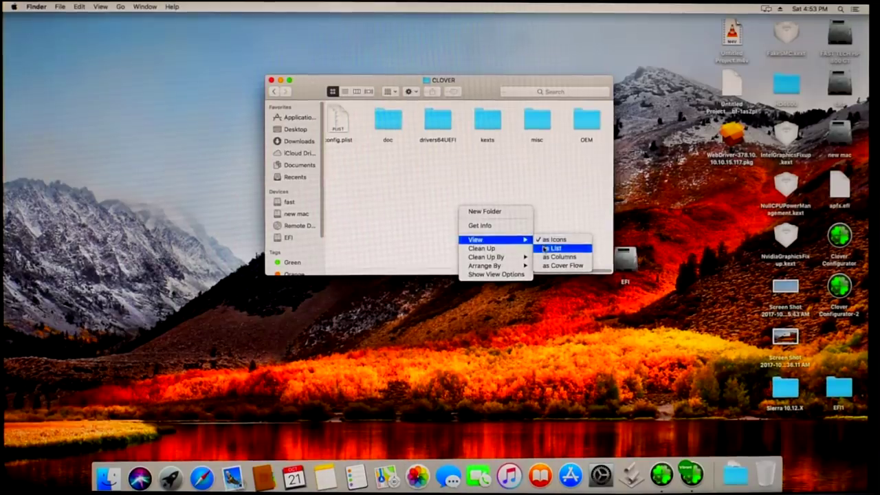
mouse_move(510, 258)
left_click(553, 257)
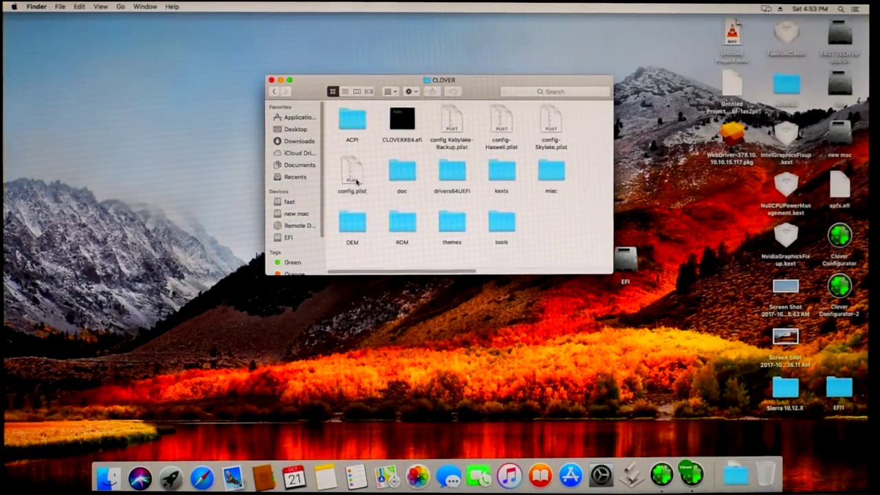
- Open config.plist in Clover Configurator, and under Graphics set ig-platform-id to 0x0d220003 with Inject Intel and Inject EDID enabled
left_click(357, 181)
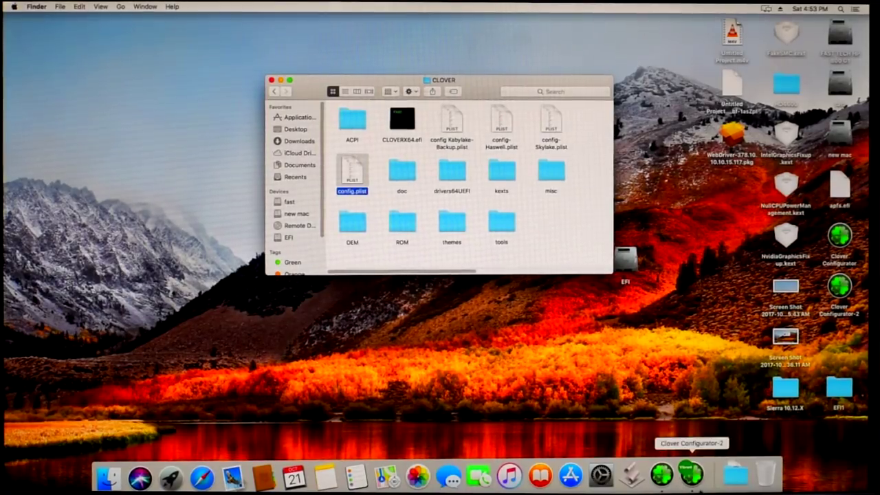
double_click(357, 178)
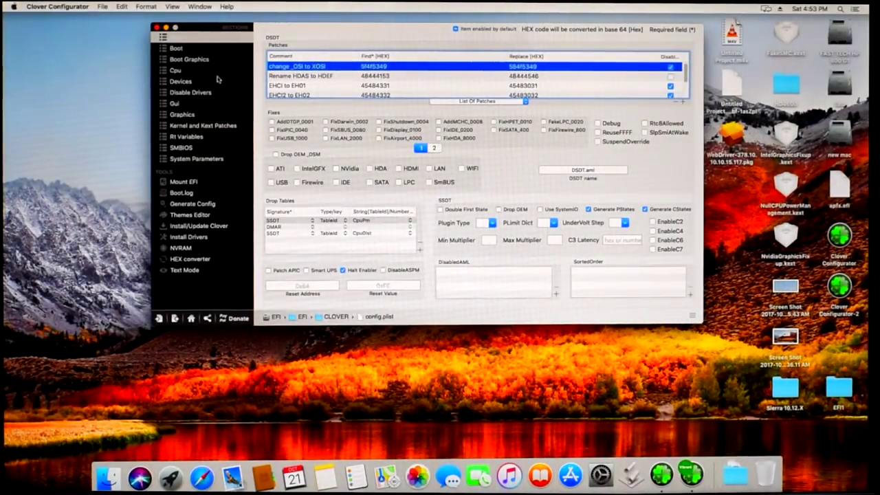
left_click(187, 114)
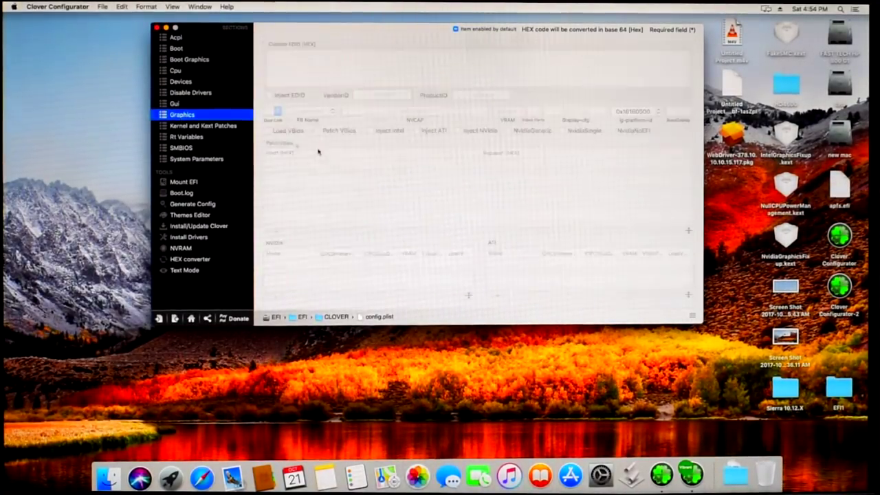
left_click(638, 111)
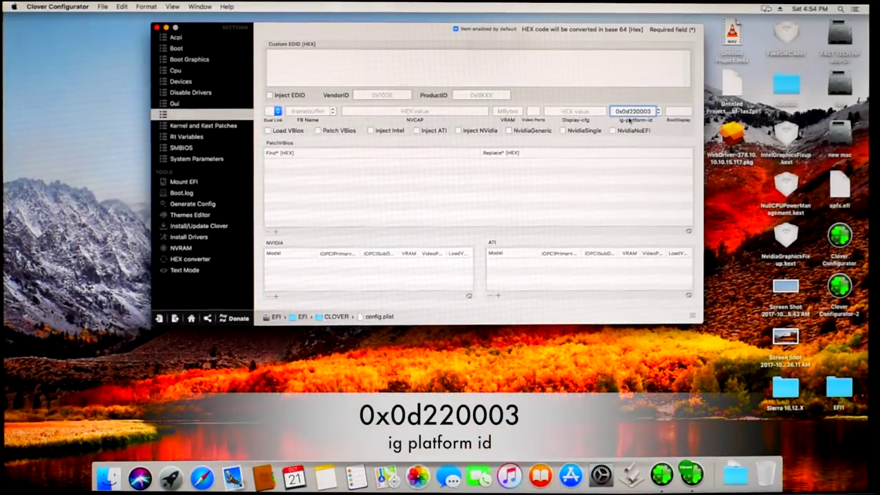
type("0x0d220003")
left_click_drag(654, 111, 614, 112)
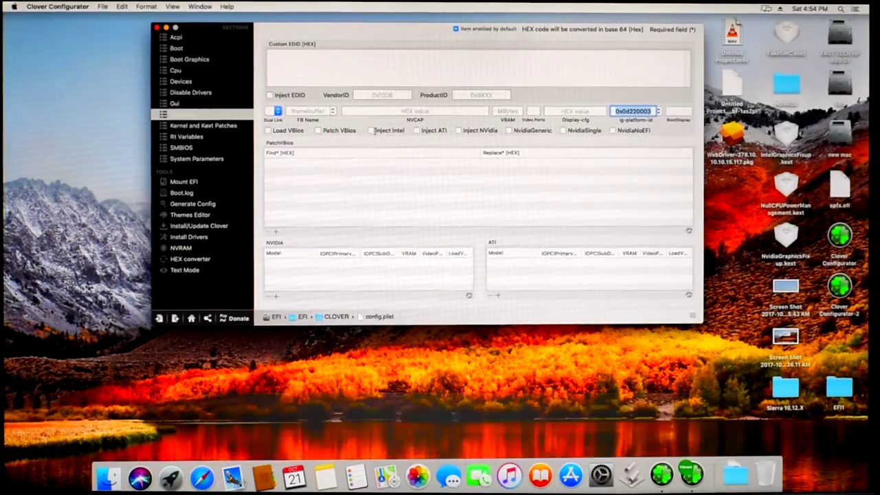
left_click(370, 131)
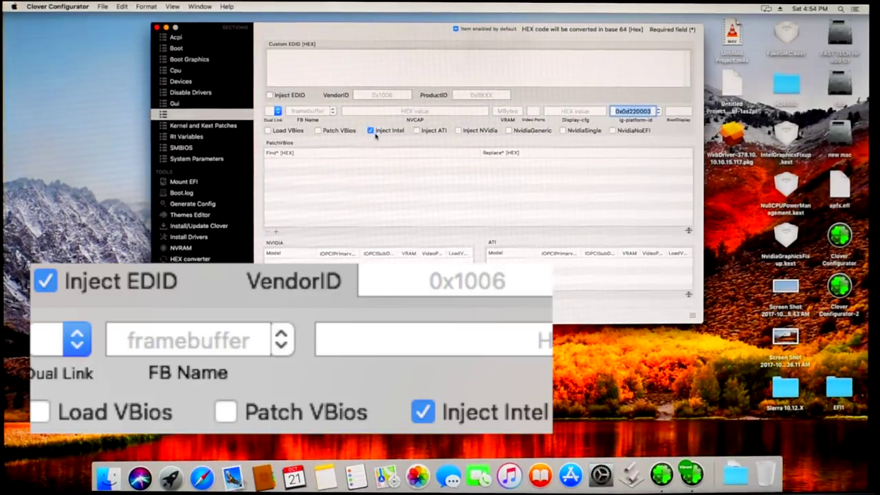
left_click(269, 95)
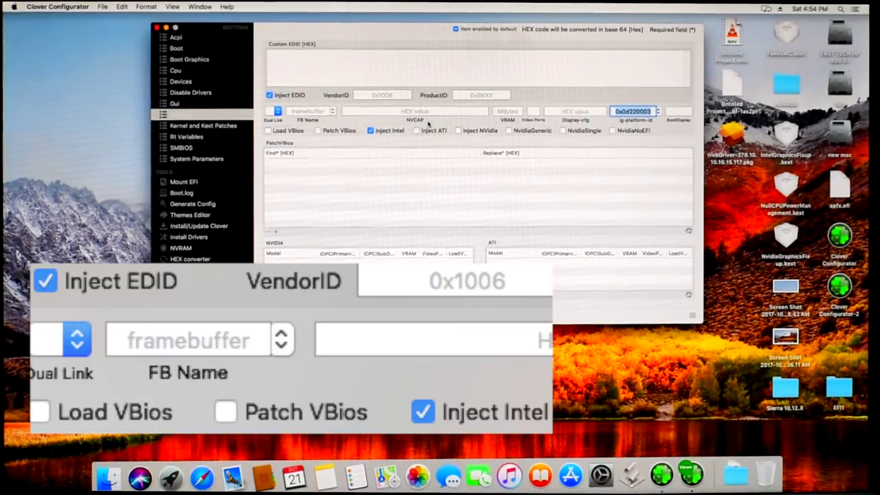
- In the Devices section, set the IntelGFX fake ID to 0x04128086
left_click(227, 81)
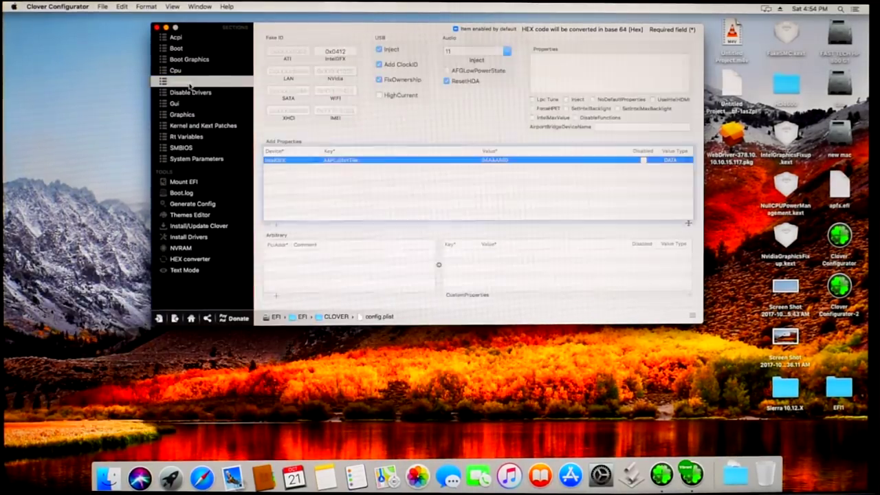
left_click(349, 49)
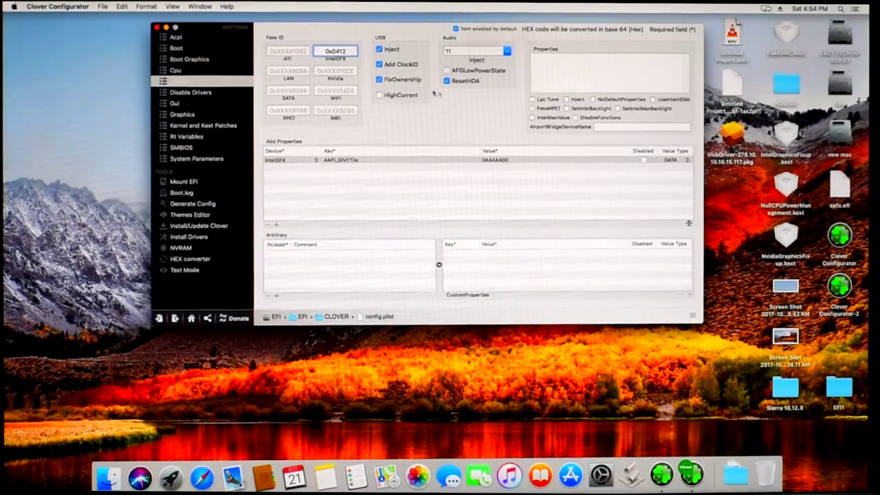
key("BackSpace")
key("BackSpace")
key("BackSpace")
key("BackSpace")
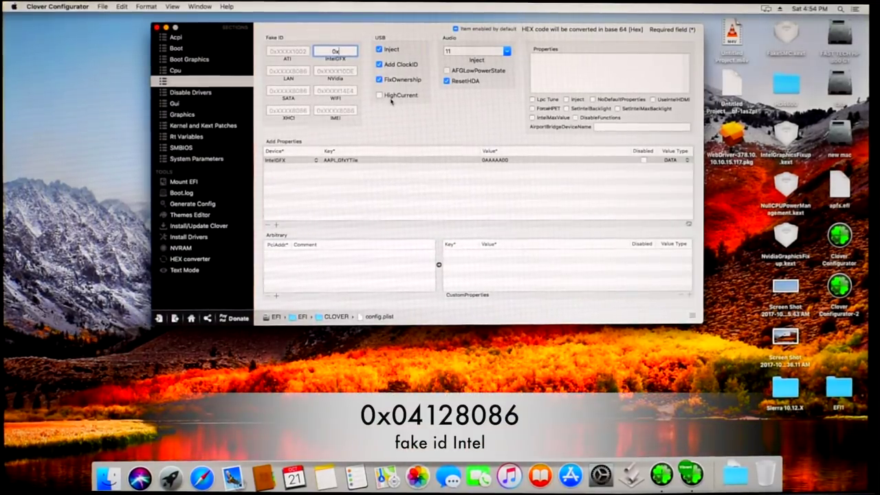
type("x041")
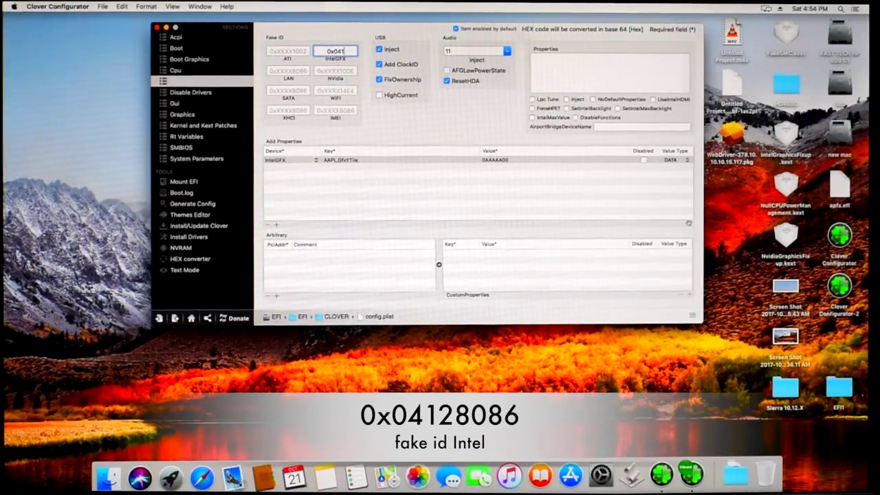
type("28086")
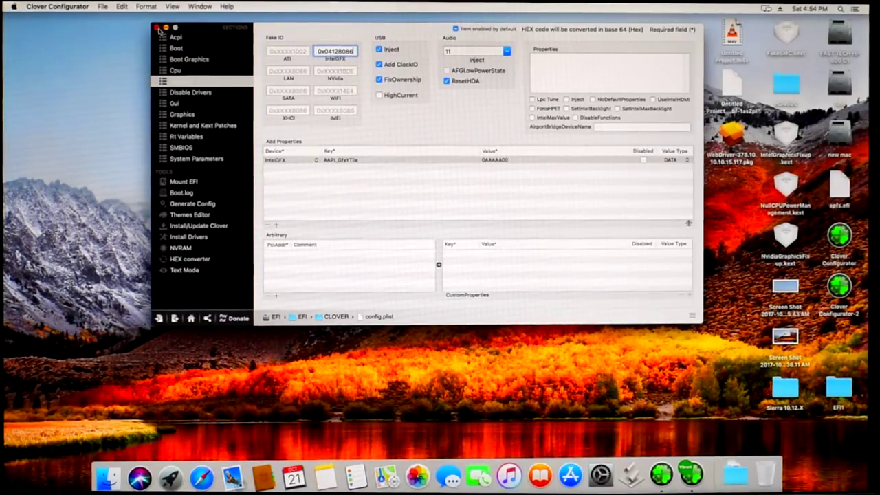
- Close config.plist, keeping the saved changes
left_click(174, 39)
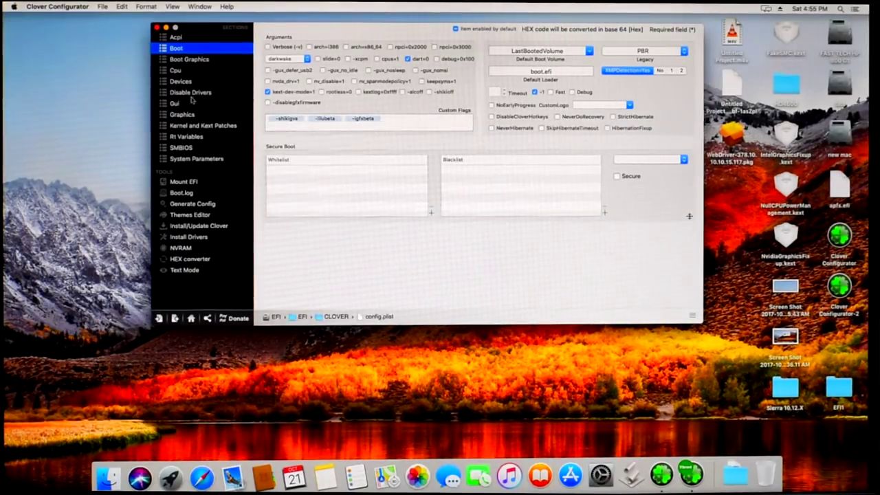
left_click(165, 37)
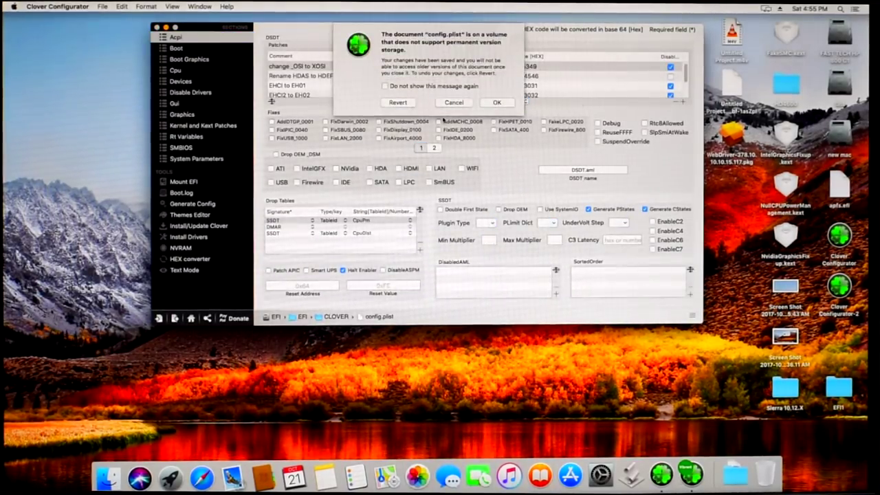
left_click(498, 103)
key("super+w")
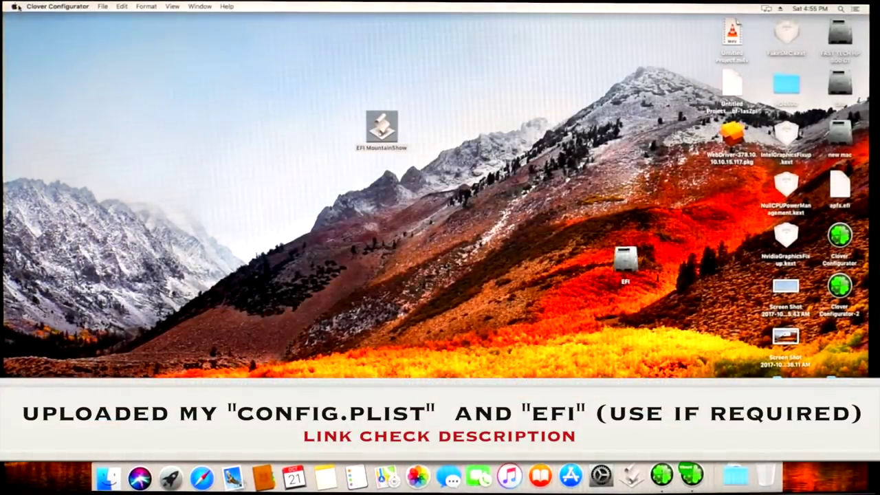
- Restart the computer with windows set to reopen when logging back in
left_click(14, 6)
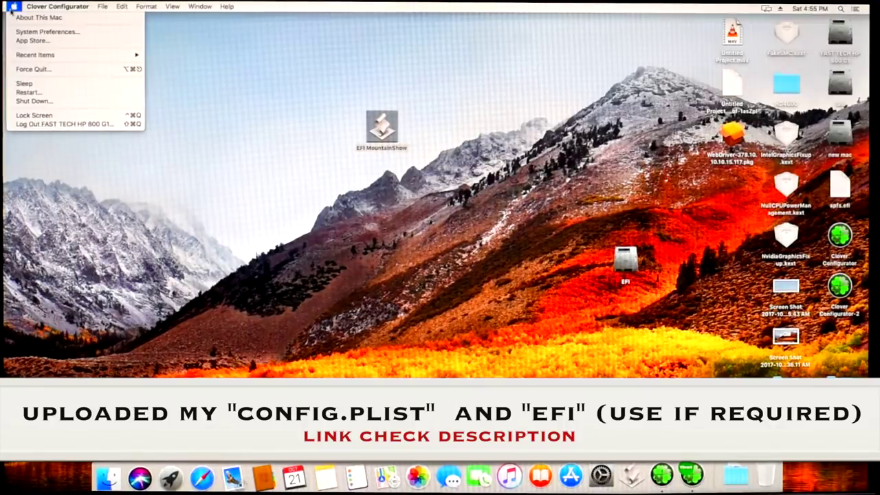
left_click(29, 91)
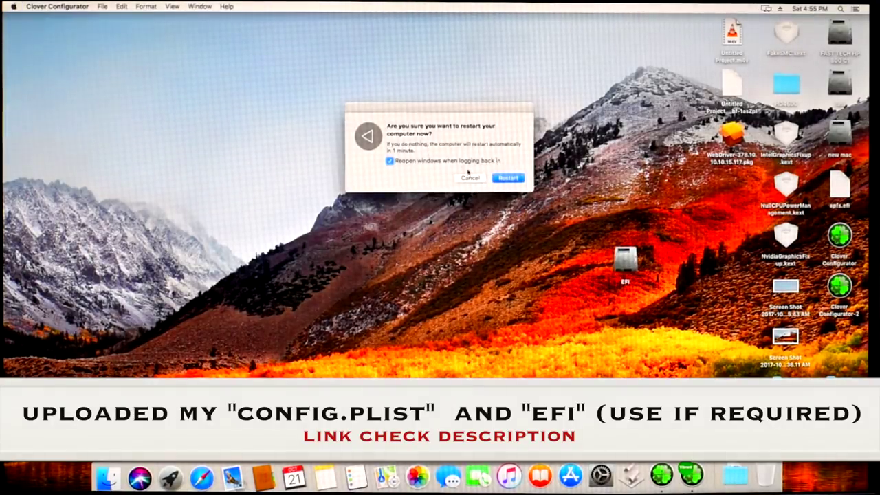
left_click(506, 178)
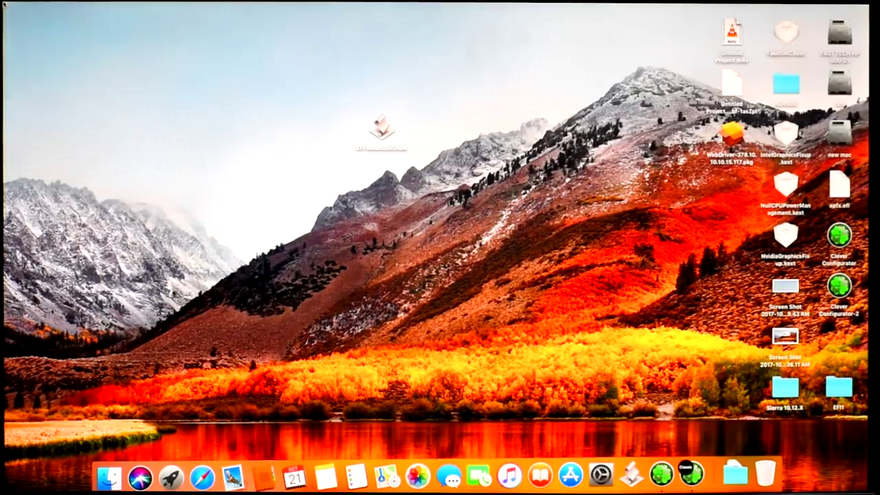
- Open About This Mac and check the graphics entry in the system overview
left_click(13, 7)
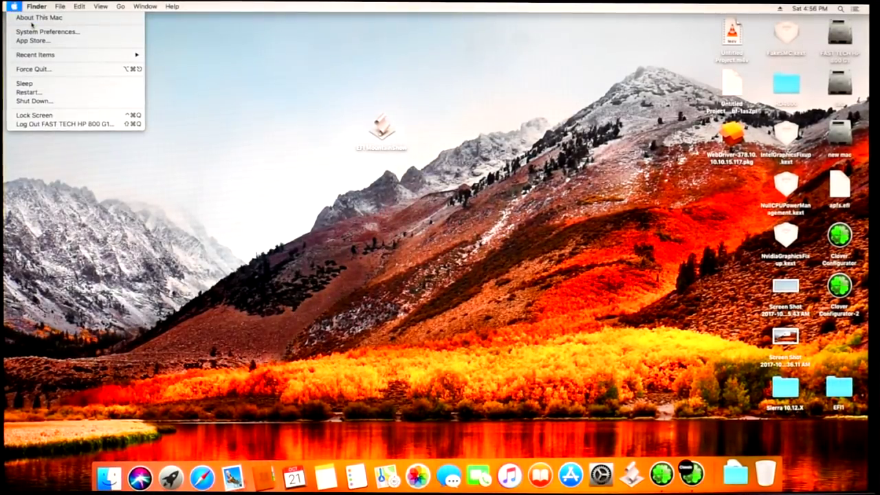
left_click(35, 18)
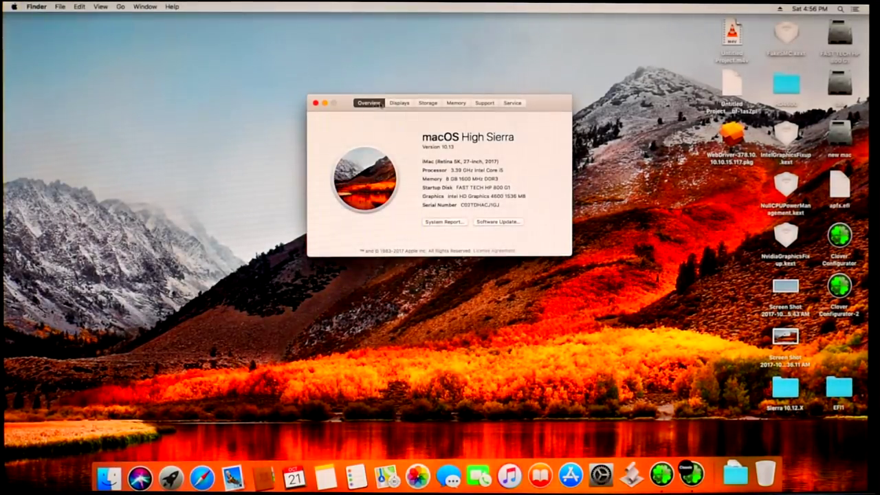
left_click_drag(347, 101, 358, 162)
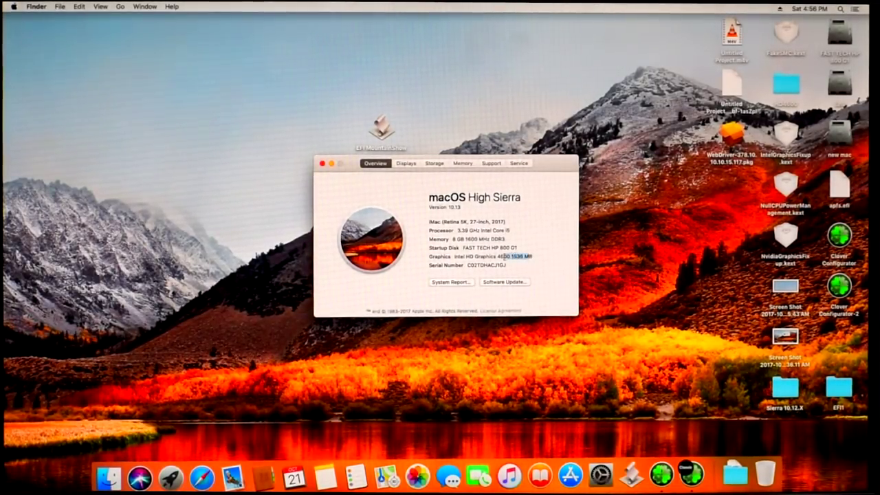
left_click_drag(489, 256, 535, 258)
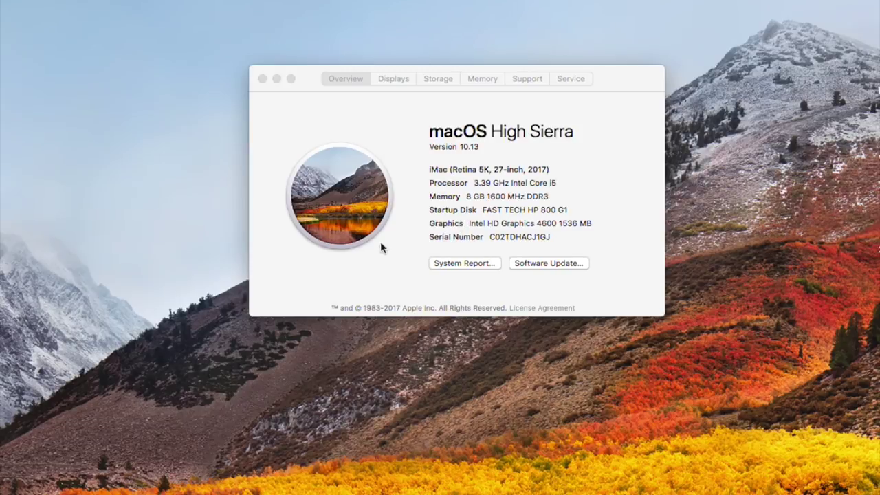
- Examine the chipset, VRAM and display resolution under Graphics/Displays in the System Report, and close the report
left_click(477, 263)
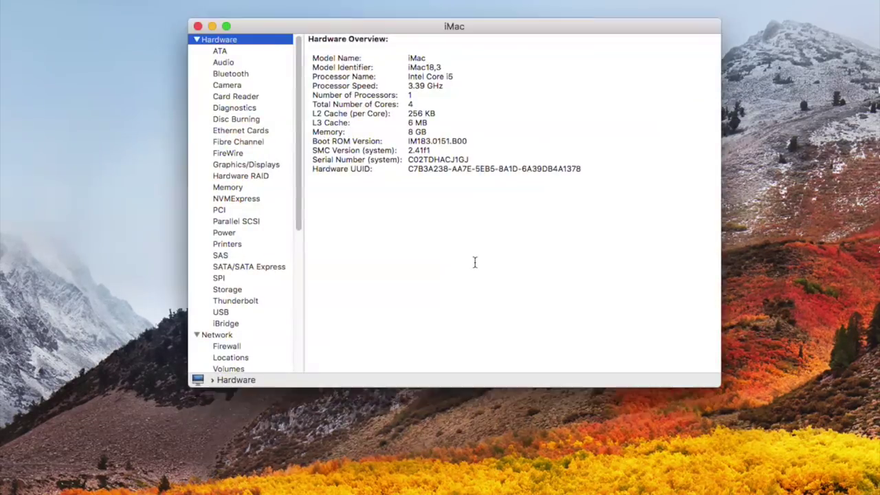
left_click(255, 167)
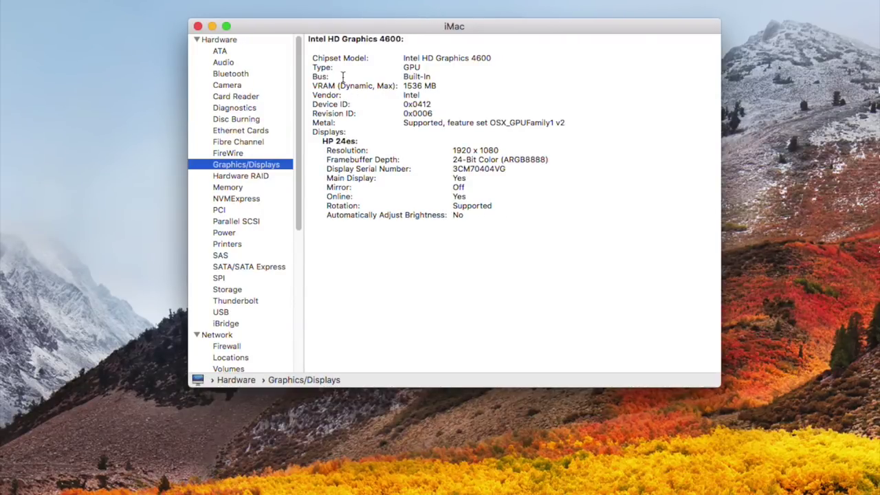
left_click_drag(307, 39, 469, 227)
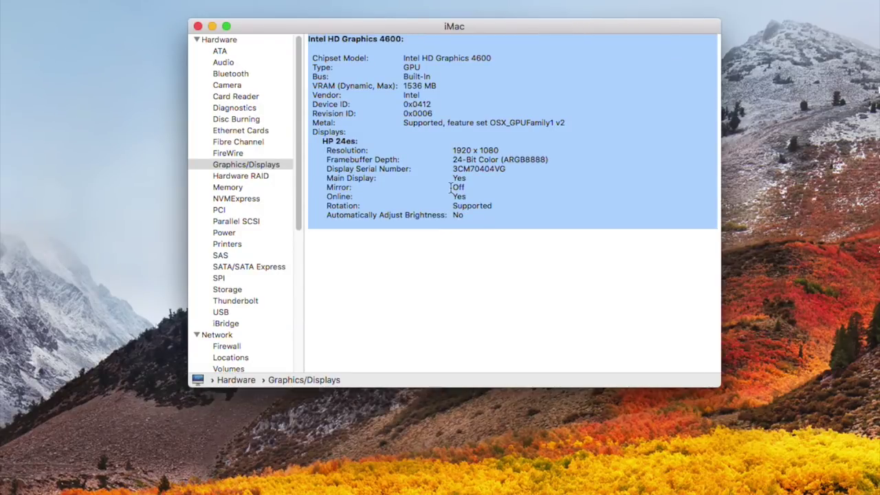
left_click_drag(454, 149, 500, 150)
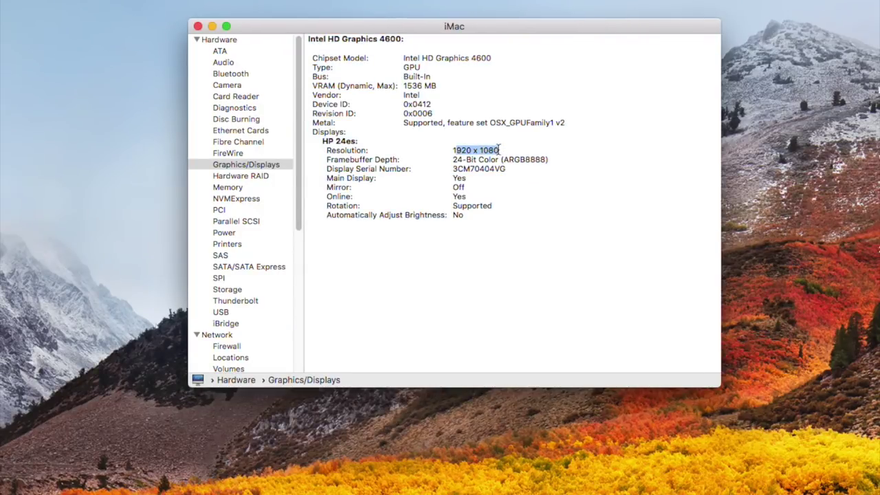
left_click(509, 189)
triple_click(444, 86)
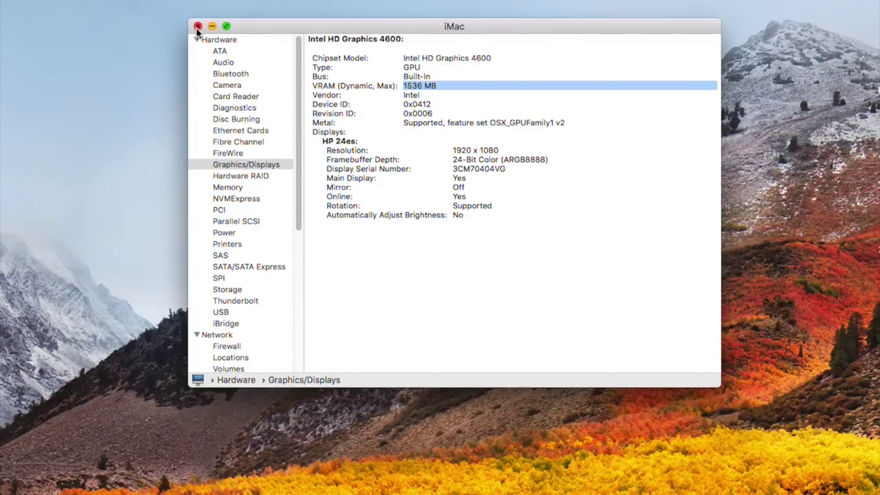
left_click(198, 26)
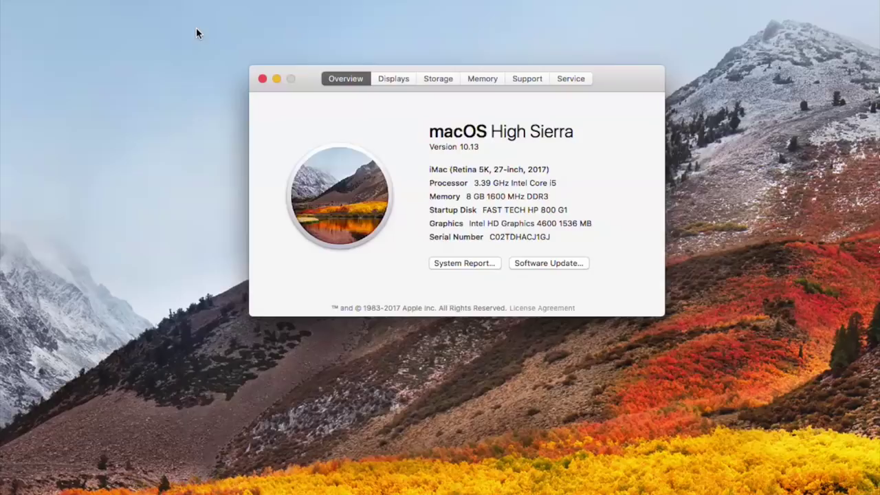
- Open the HP 24es display preferences, choose scaled resolution and look through the available resolutions
left_click(394, 79)
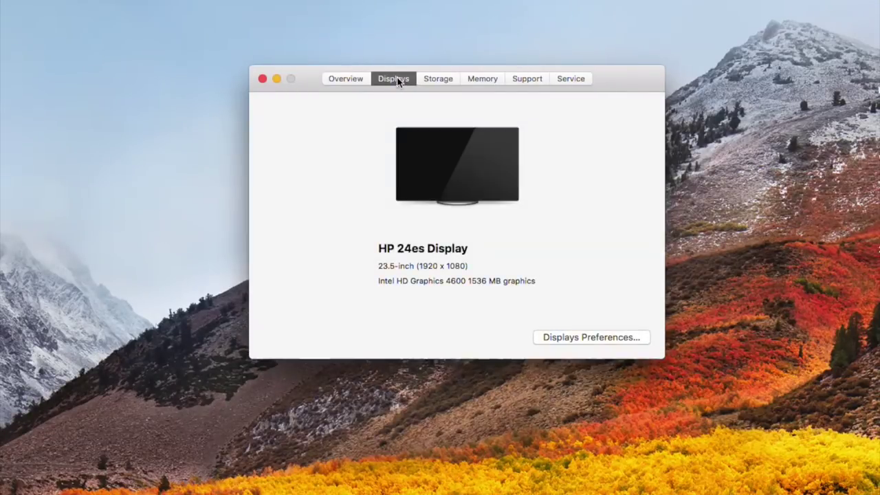
left_click(564, 338)
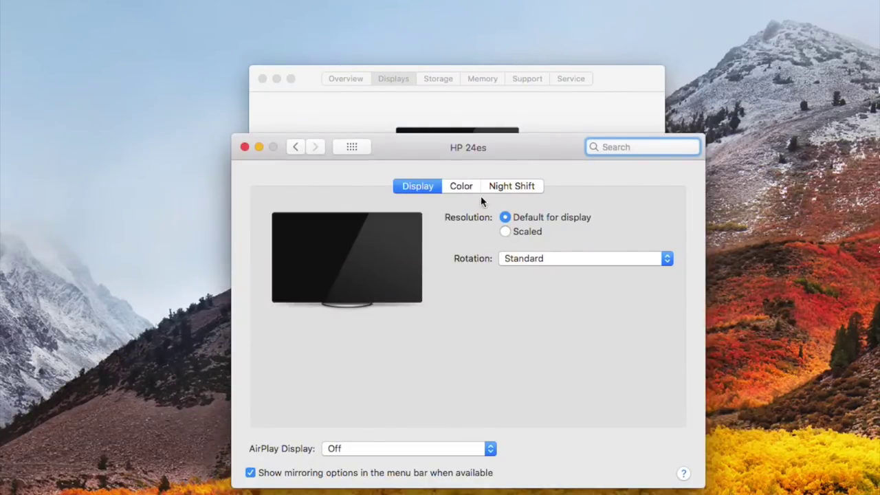
left_click_drag(465, 147, 465, 124)
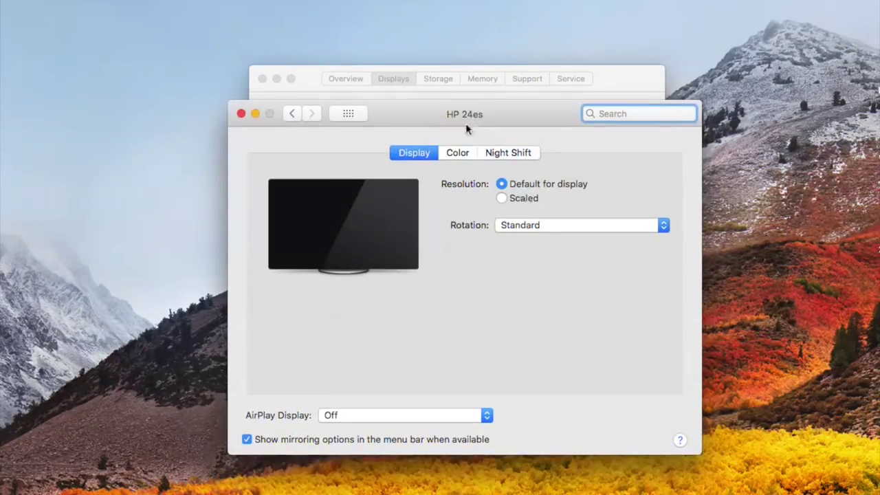
key("alt")
left_click(502, 198)
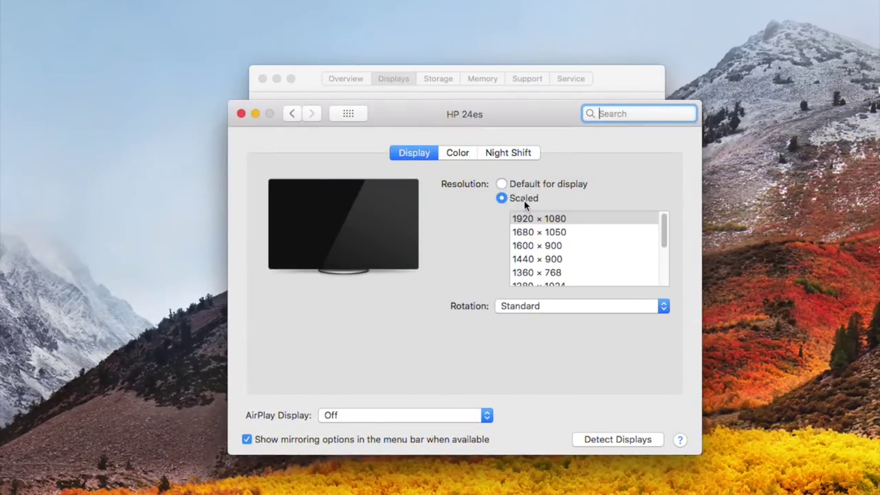
left_click_drag(664, 237, 671, 402)
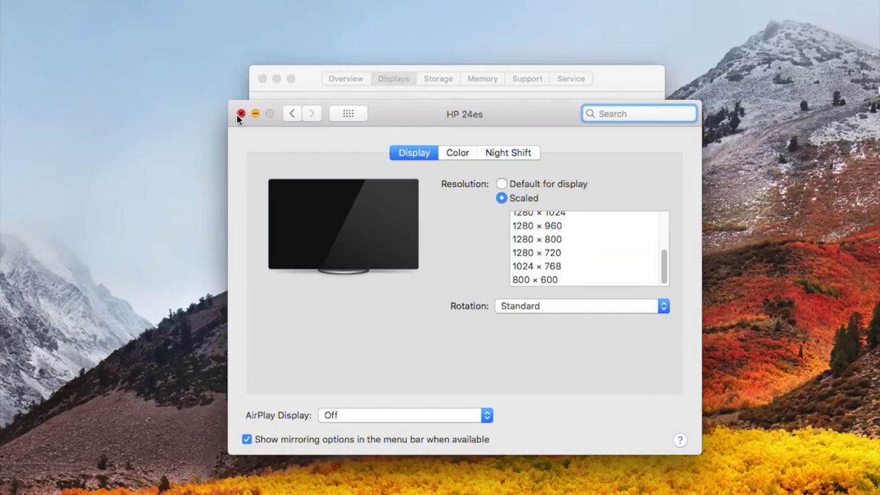
- Turn on Night Shift until tomorrow and close the display preferences
left_click(532, 153)
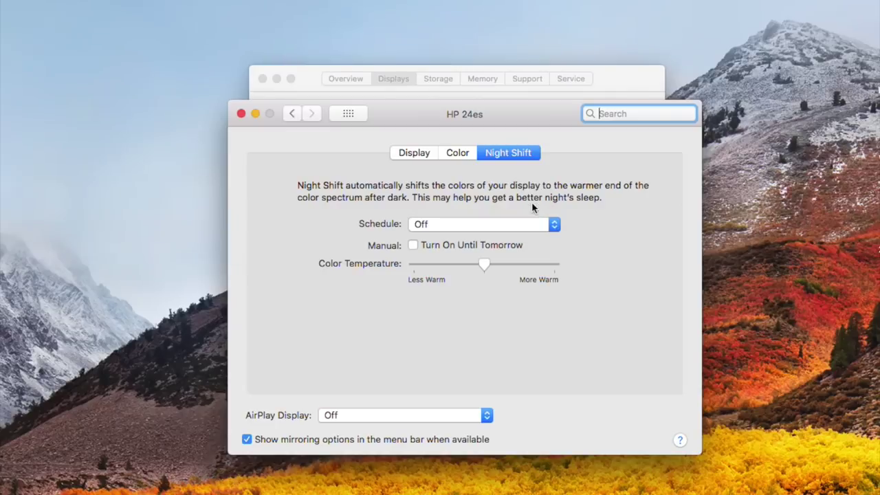
left_click(424, 246)
left_click(242, 113)
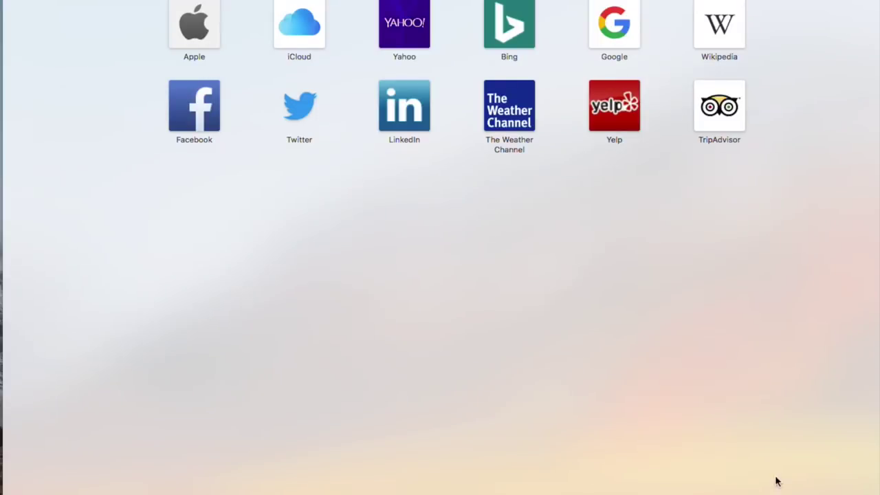
- Switch to Safari, fit its window on the desktop and open the FAST TECH YouTube channel at youtube.com/c/fasttechs
left_click_drag(879, 494, 746, 385)
left_click_drag(570, 0, 644, 49)
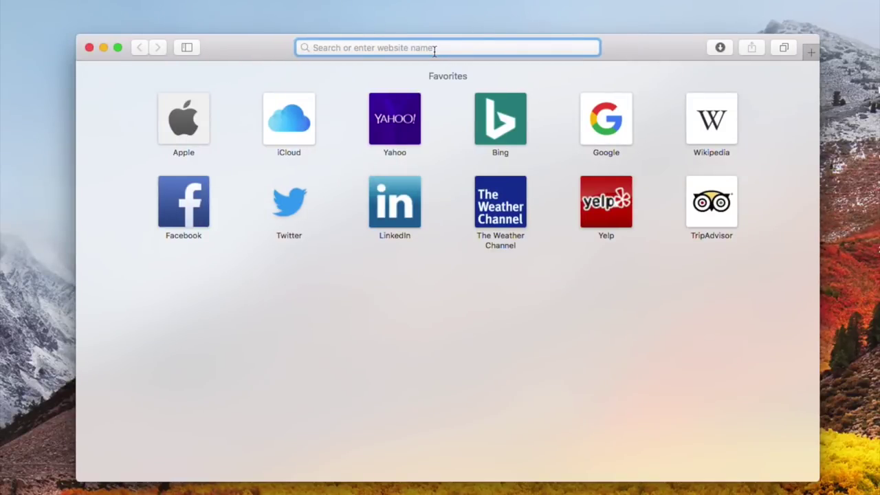
type("y")
key("Right")
type("/")
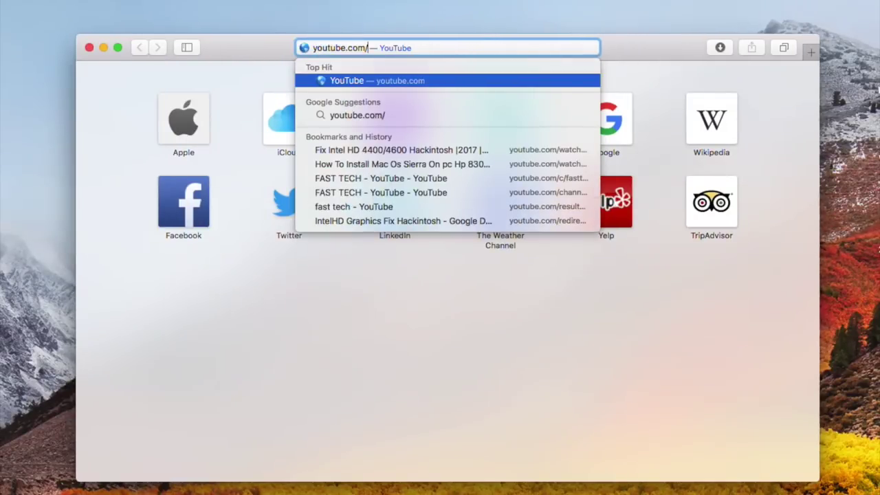
type("c")
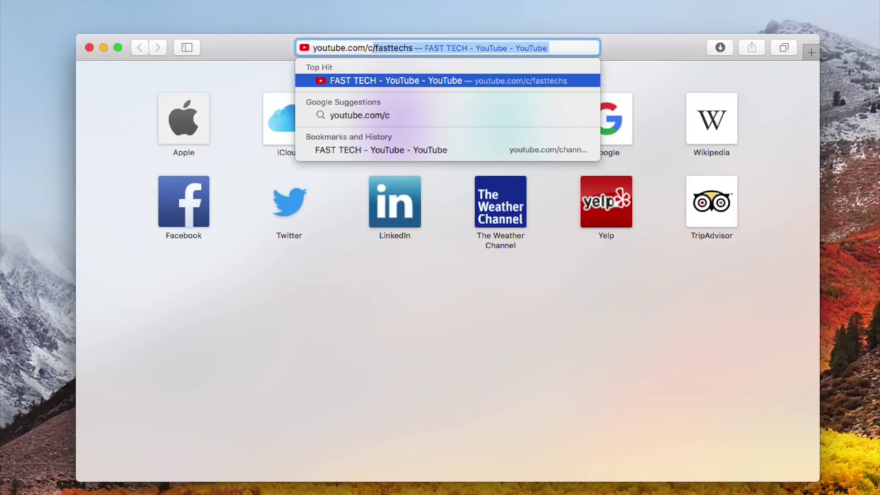
left_click(427, 78)
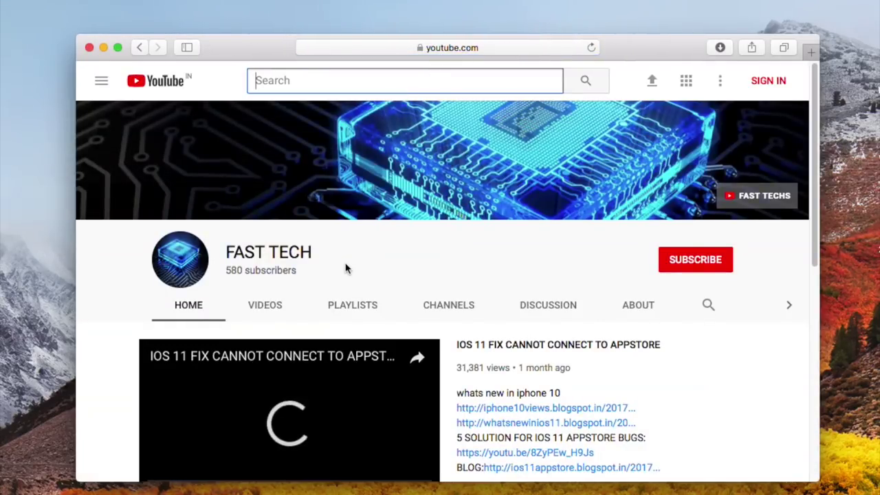
- Play the channel's Hackintosh Sierra HP DELL ASUS LENOVO AND ACER playlist and set the video quality to 720p
left_click(338, 306)
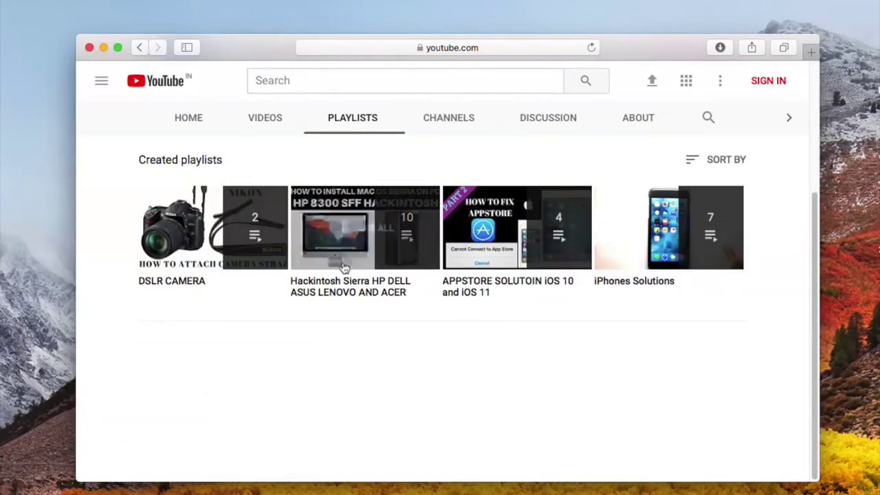
left_click(359, 253)
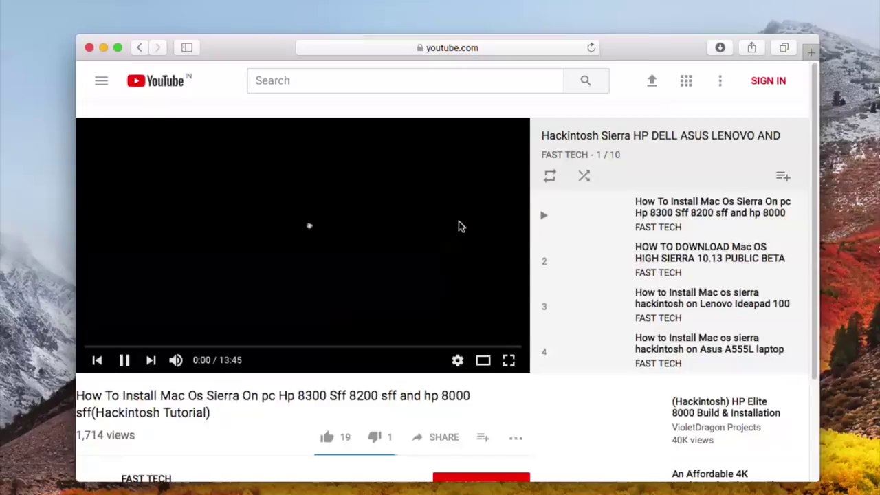
left_click(454, 362)
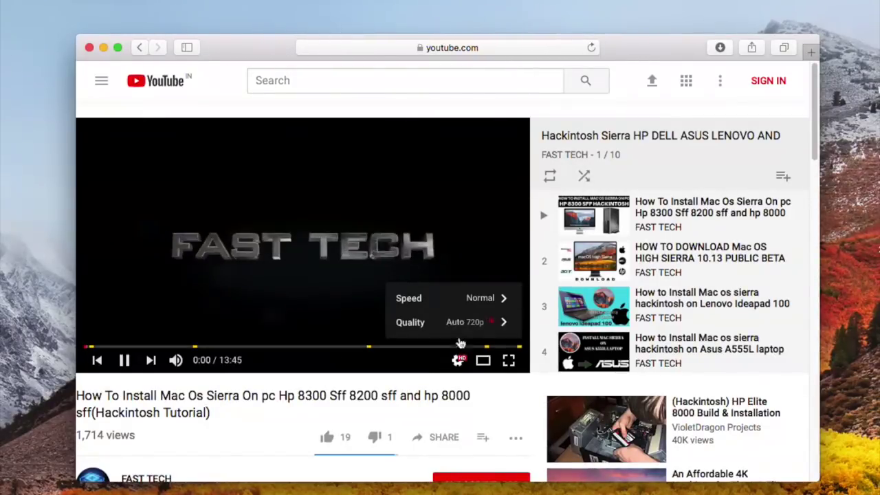
left_click(466, 325)
left_click(488, 205)
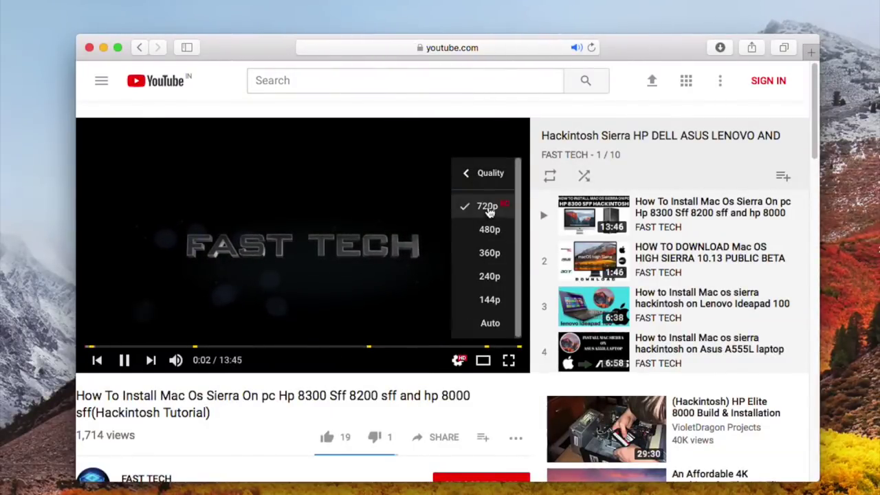
- View the video in full screen and dismiss the ad overlaid on it
left_click(508, 364)
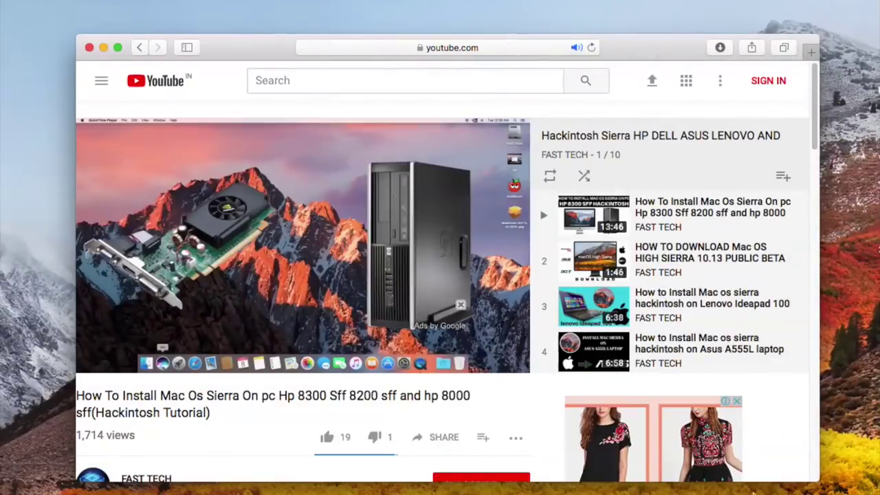
left_click(461, 304)
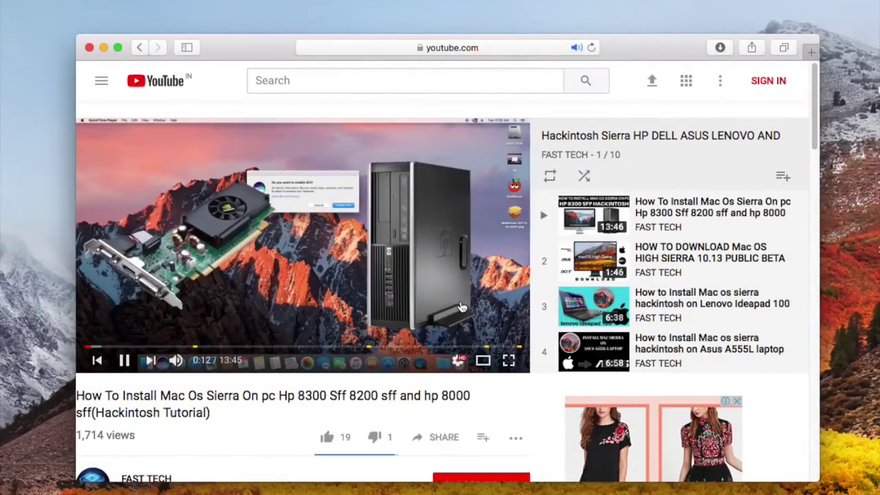
- Widen the browser window to show the video in theater mode and skip ahead to 0:35
left_click_drag(818, 487, 879, 491)
left_click_drag(684, 396, 148, 396)
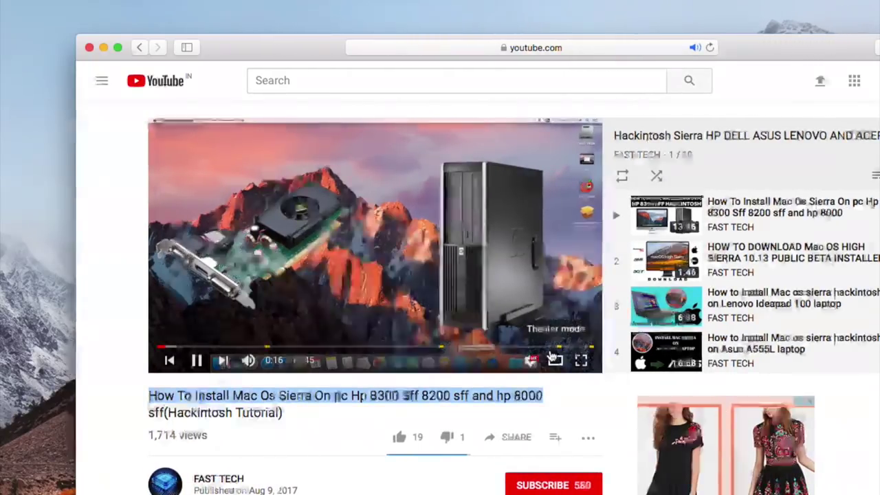
left_click(552, 357)
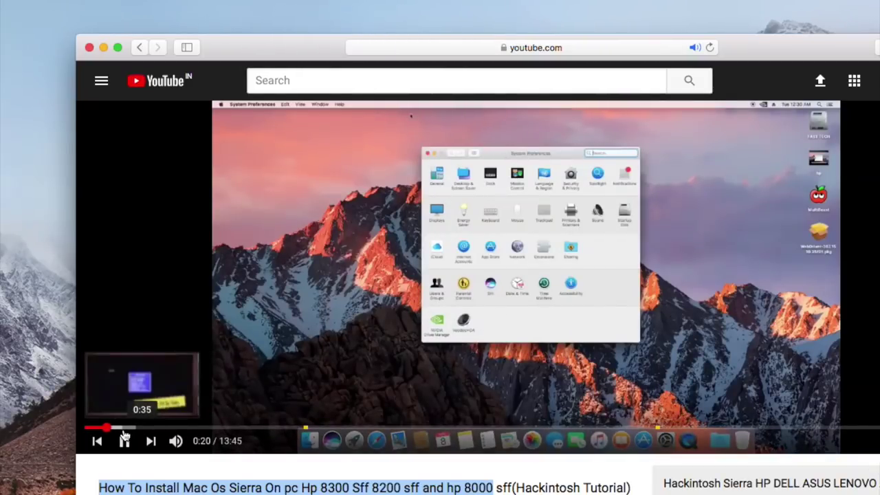
left_click(120, 429)
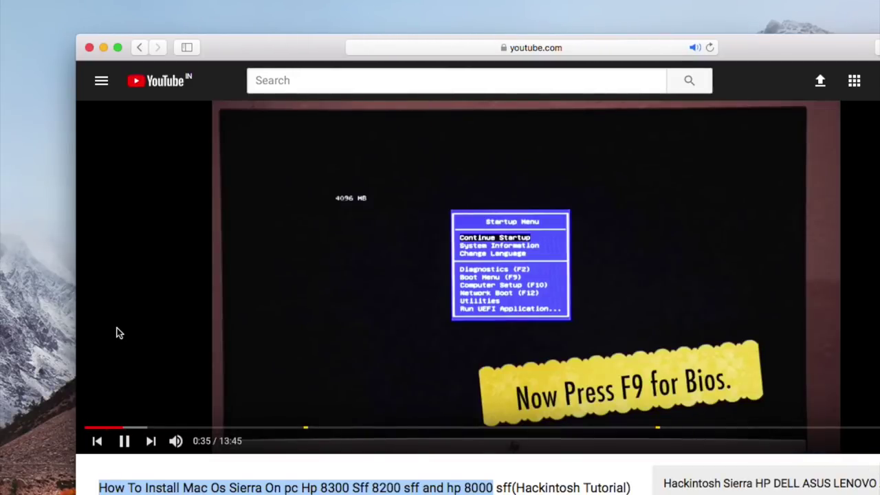